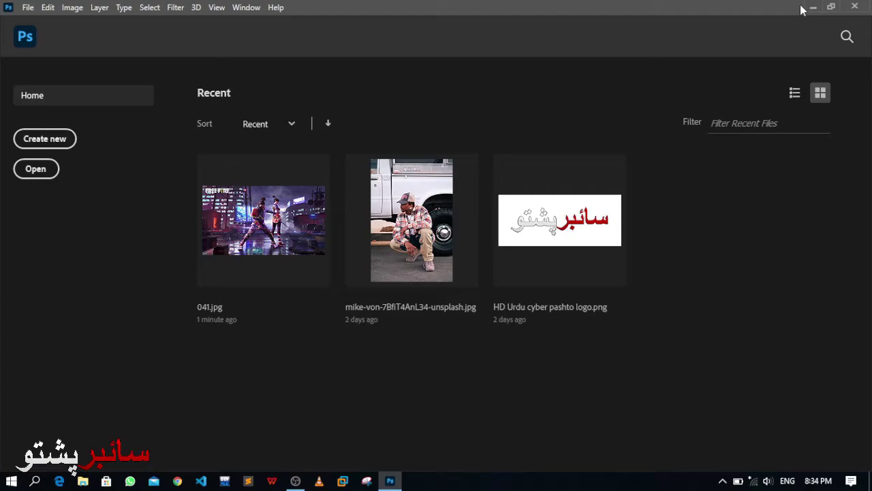
- Open the image 2576144 from the Backgrounds folder
key(ctrl+o)
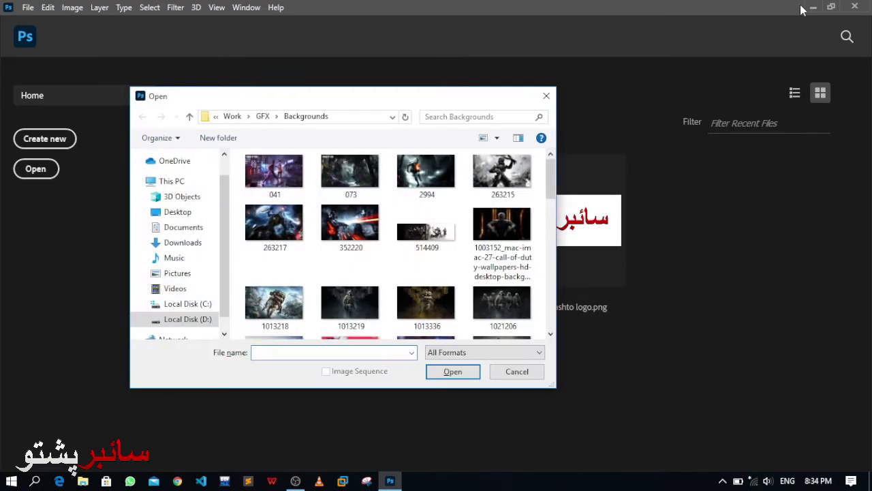
drag(384, 105, 506, 117)
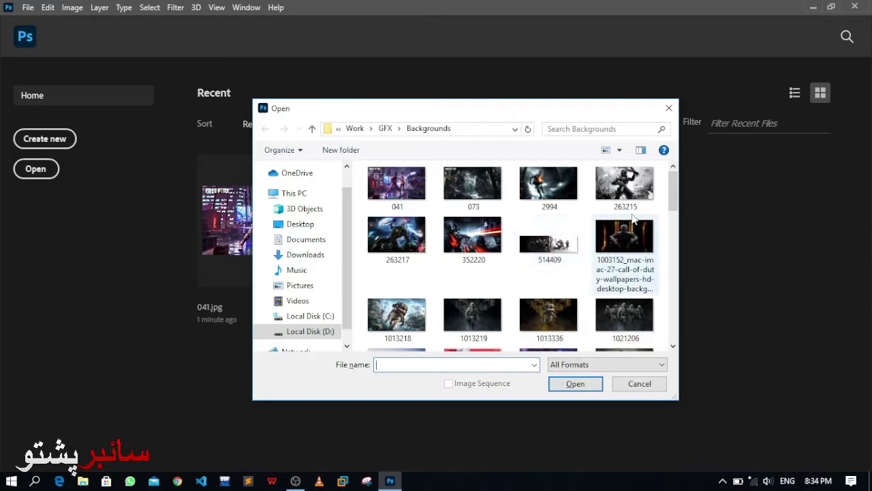
drag(673, 199, 670, 220)
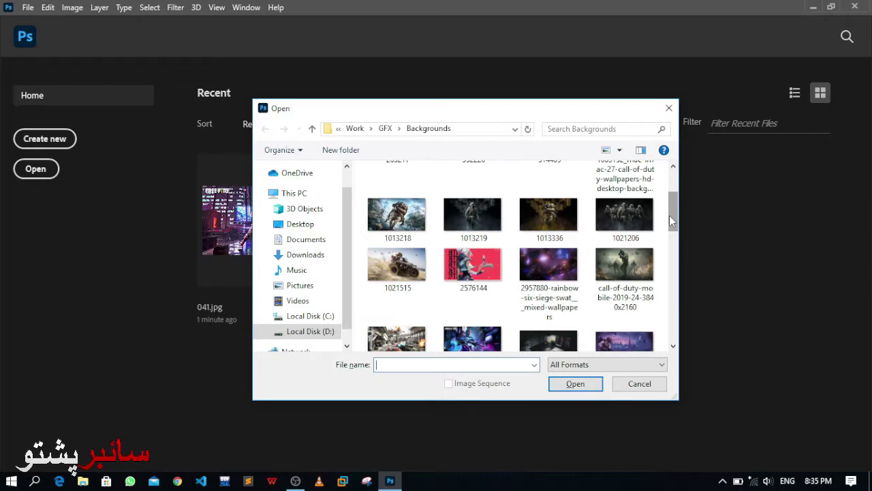
double_click(495, 270)
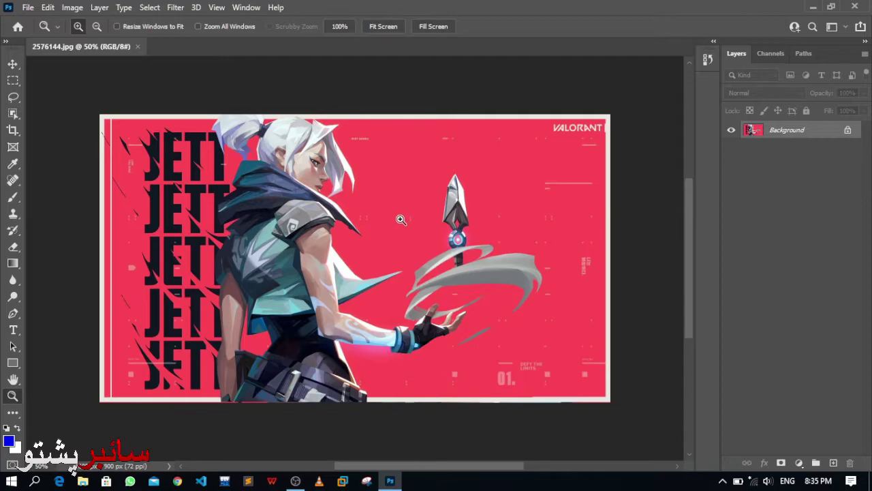
- Draw a freehand Lasso selection around the floating dagger, the grey swirl and the open hand
click(13, 98)
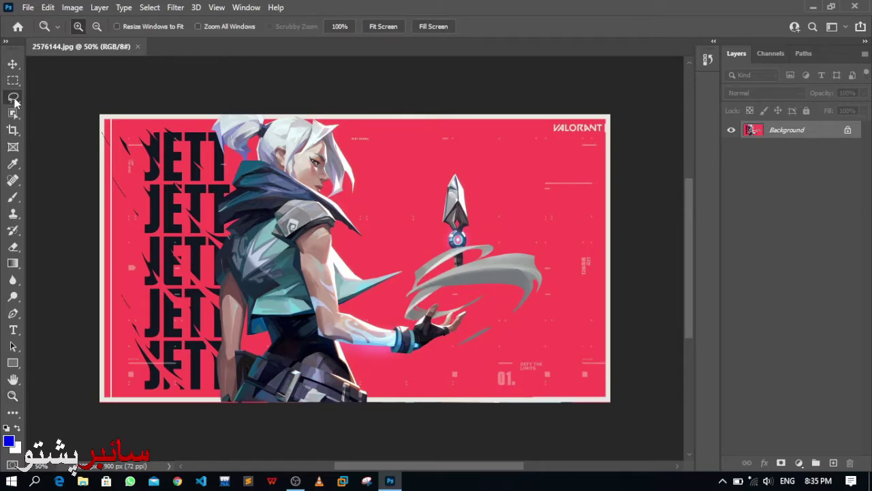
right_click(13, 99)
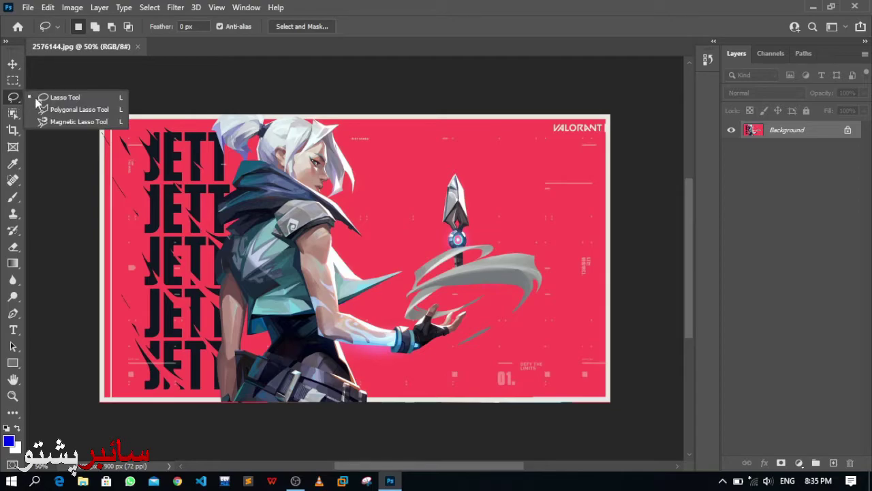
click(41, 99)
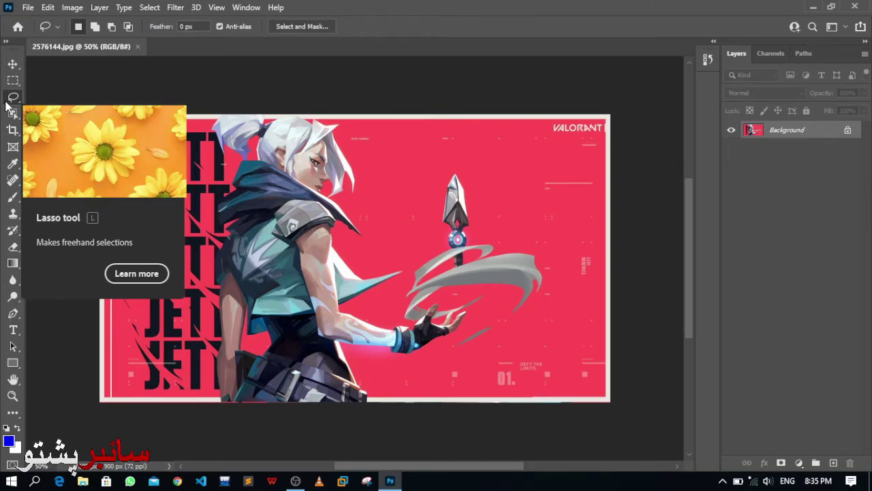
click(15, 81)
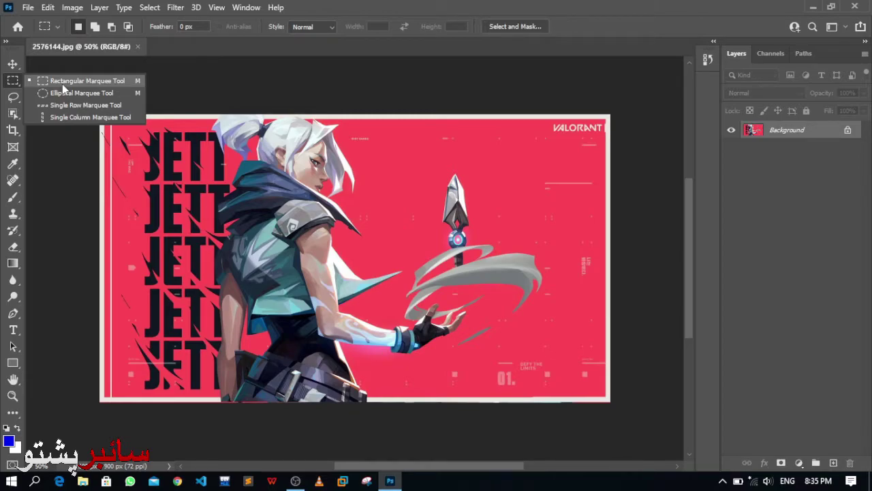
click(14, 98)
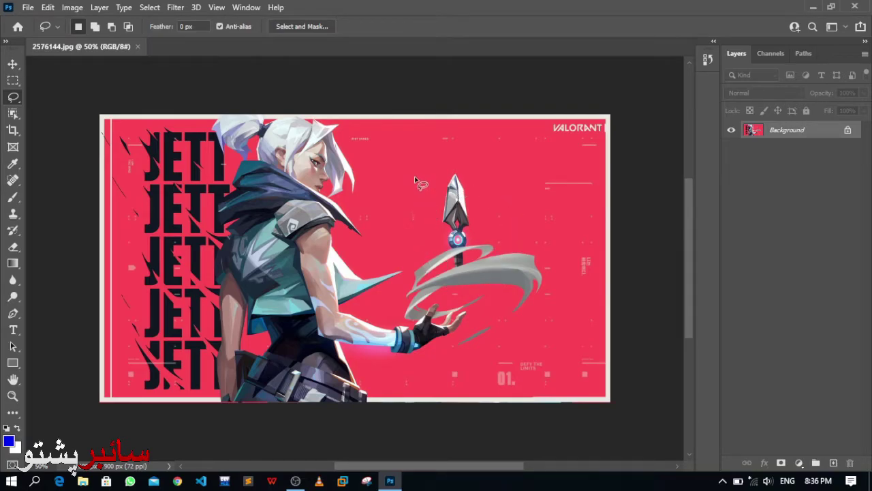
mouse_move(415, 178)
mouse_down()
mouse_move(436, 167)
mouse_move(494, 172)
mouse_move(545, 219)
mouse_move(560, 286)
mouse_move(554, 311)
mouse_move(497, 365)
mouse_move(432, 368)
mouse_move(404, 351)
mouse_move(394, 299)
mouse_move(405, 191)
mouse_move(414, 179)
mouse_up()
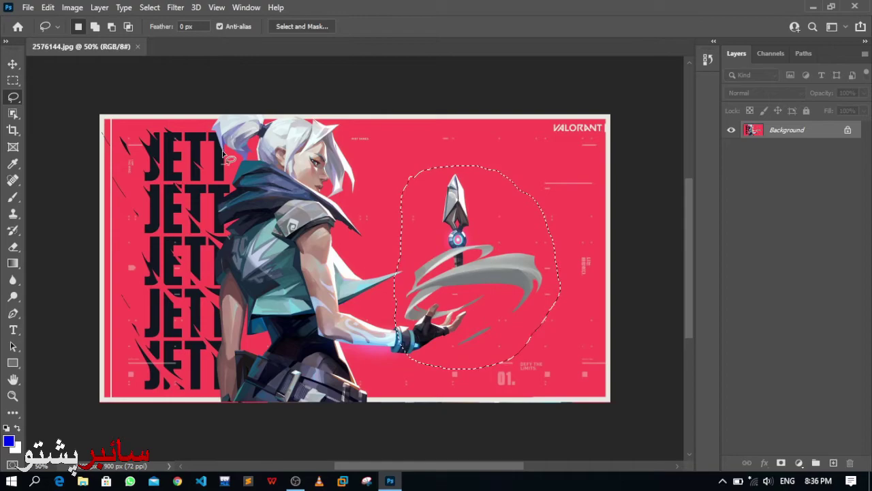
- Try the lasso's add-to-selection and subtract-from-selection modes, and return to the new-selection mode
click(97, 28)
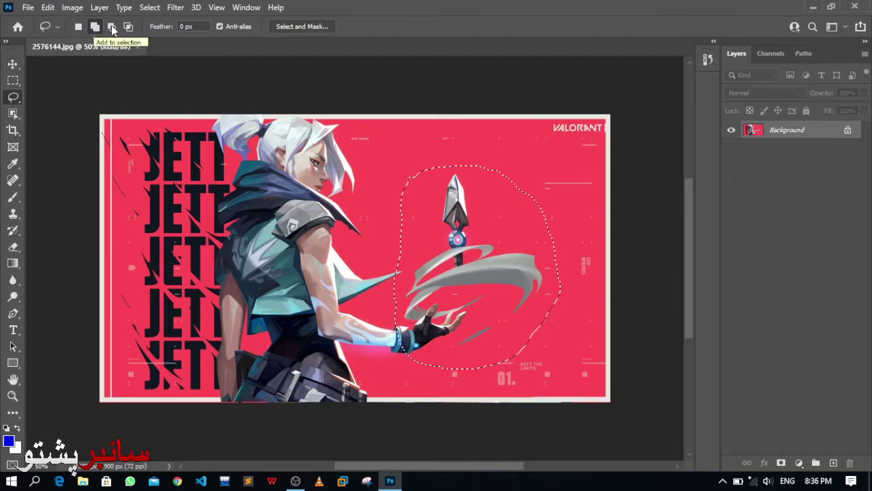
click(112, 27)
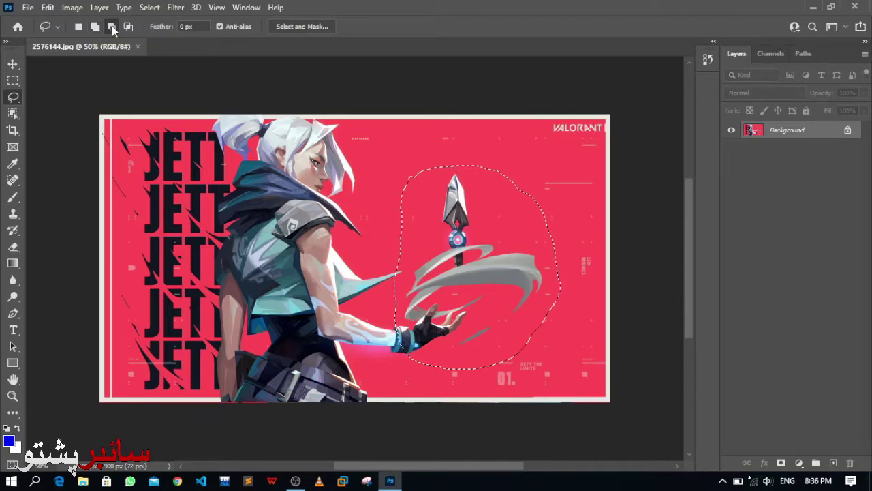
click(79, 27)
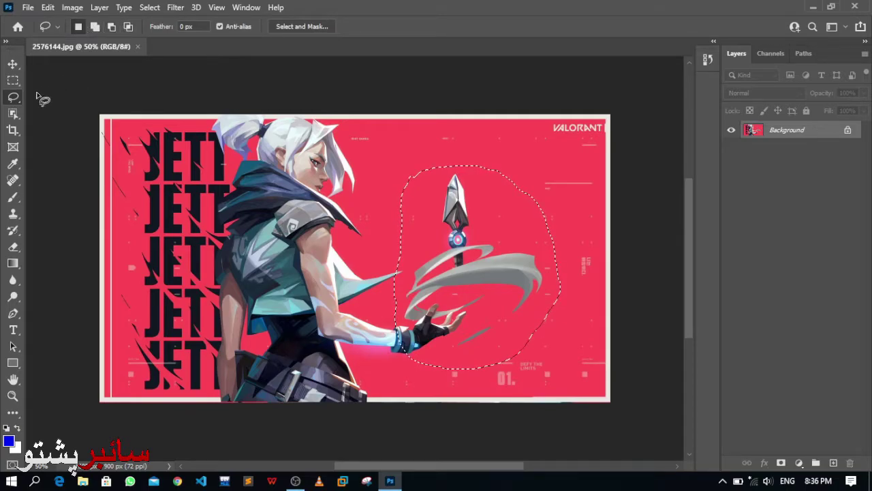
- Clear the selection around the dagger and ready the Polygonal Lasso tool at the dagger's blade
right_click(13, 100)
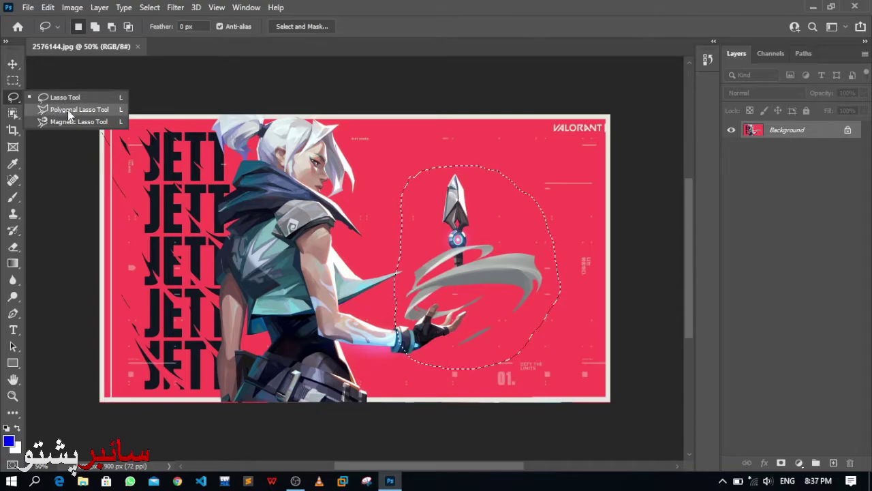
click(89, 112)
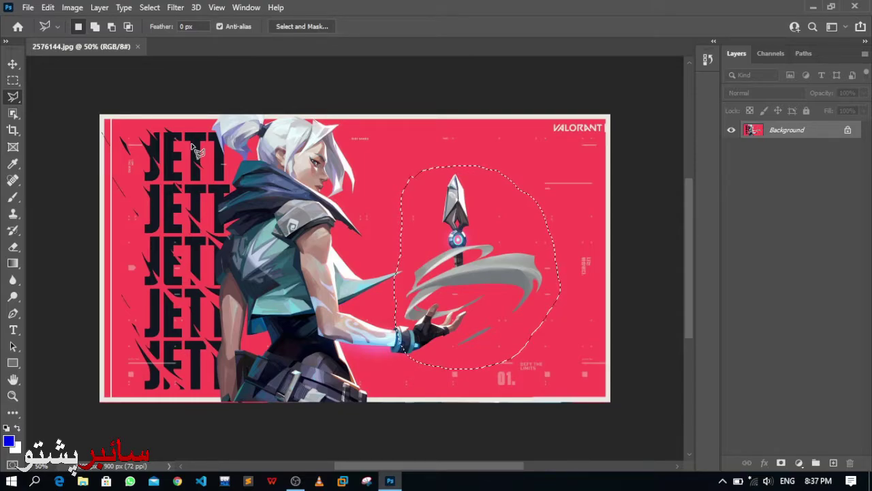
key(ctrl+d)
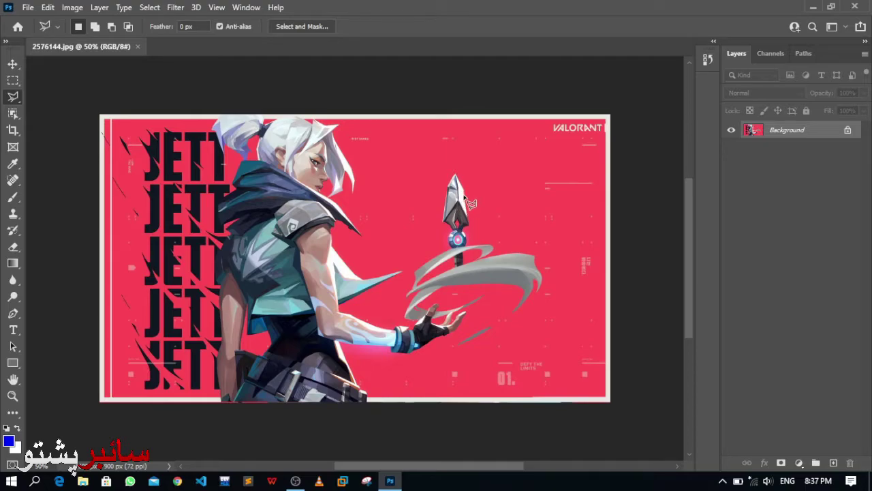
key(z)
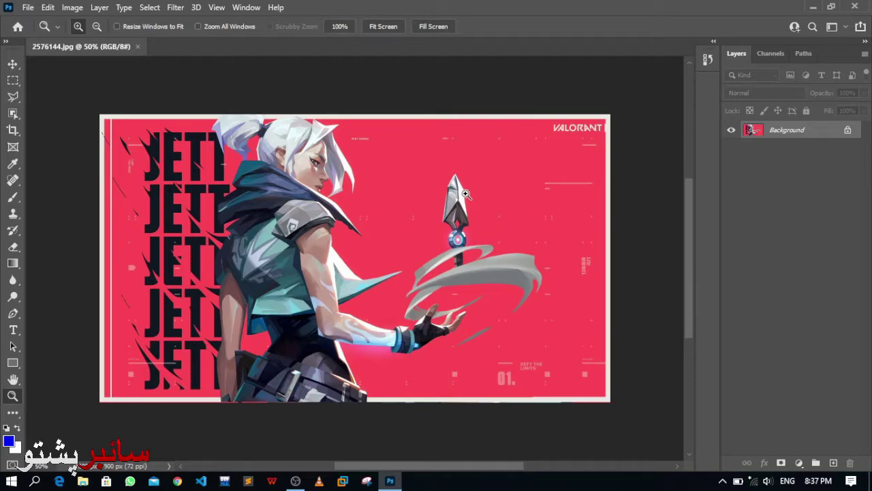
click(465, 194)
click(465, 194)
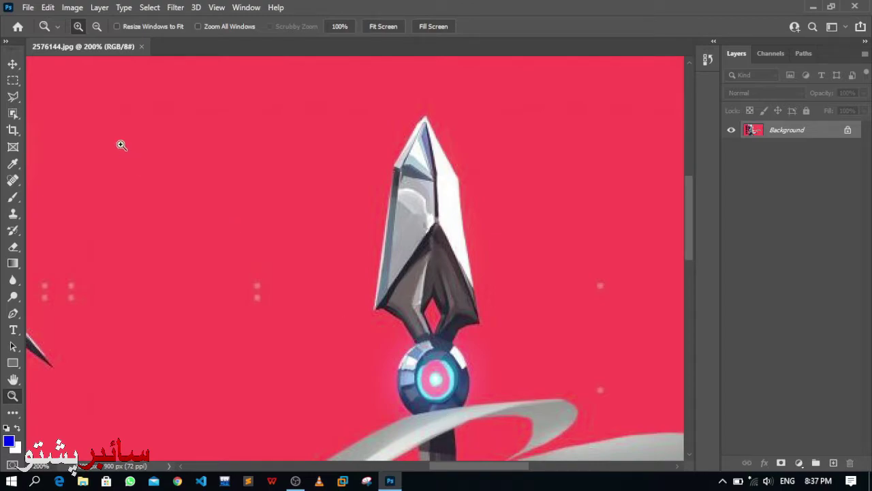
click(16, 100)
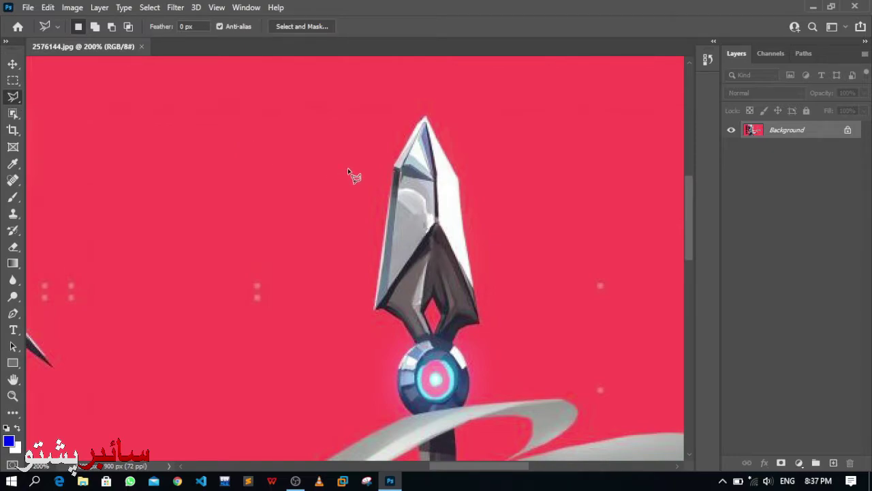
- Try to trace the edge of the dagger's blade from its tip with the freehand Lasso tool
click(422, 117)
right_click(12, 96)
click(43, 96)
mouse_move(424, 117)
mouse_down()
mouse_move(393, 169)
mouse_move(409, 157)
mouse_up()
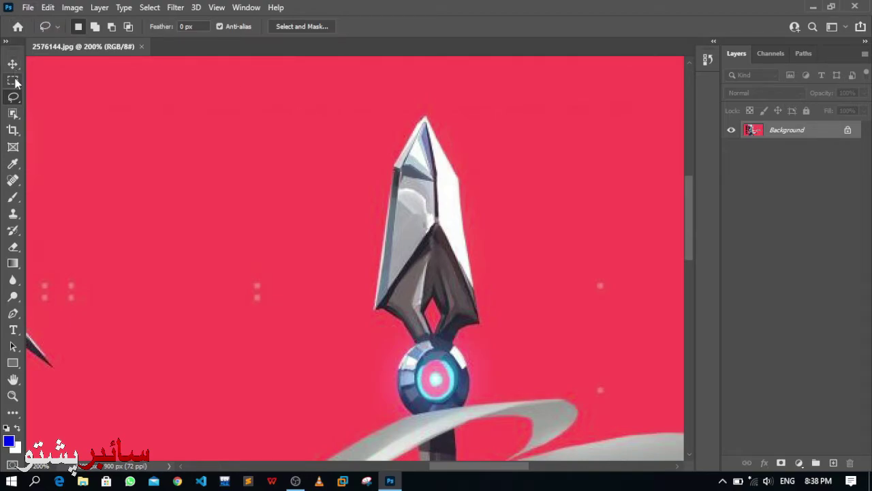
- Outline the dagger's blade, from its tip down to the round joint, with a closed Polygonal Lasso selection
right_click(17, 101)
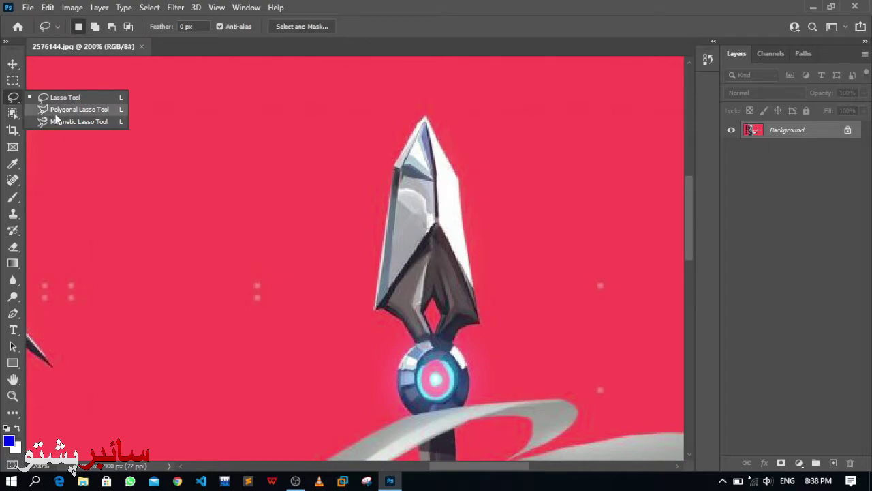
click(49, 108)
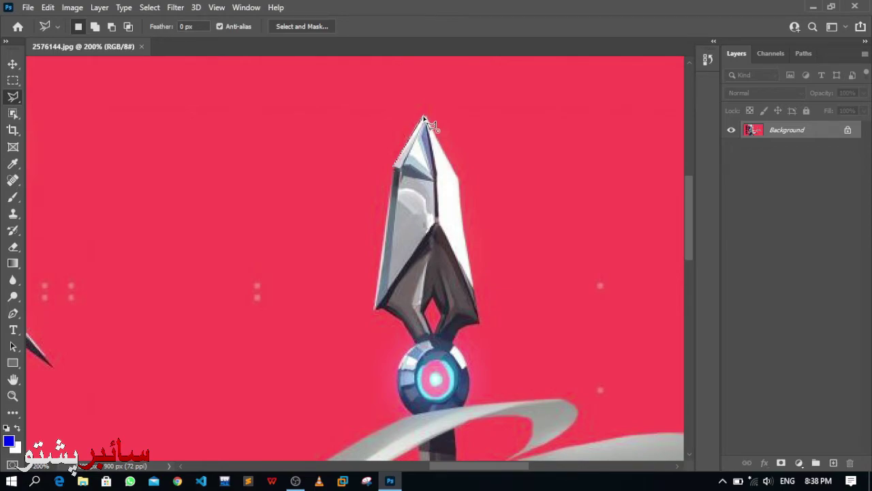
click(423, 117)
click(394, 165)
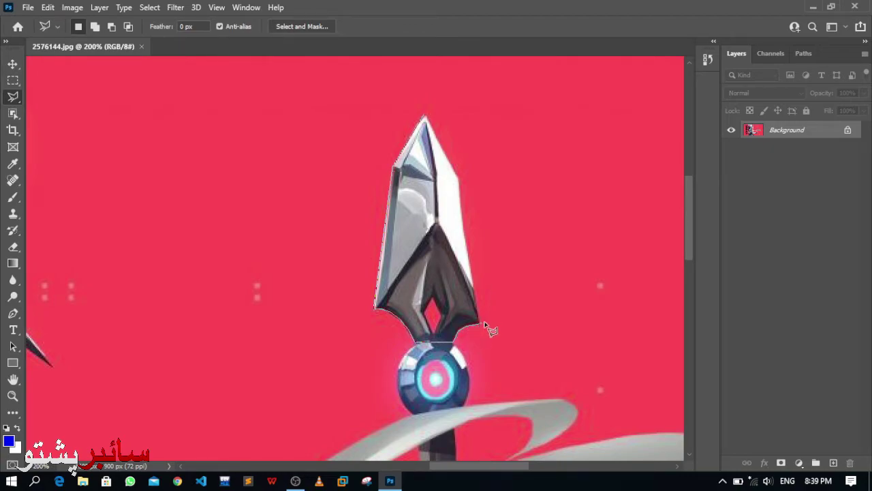
click(480, 324)
click(460, 181)
click(425, 119)
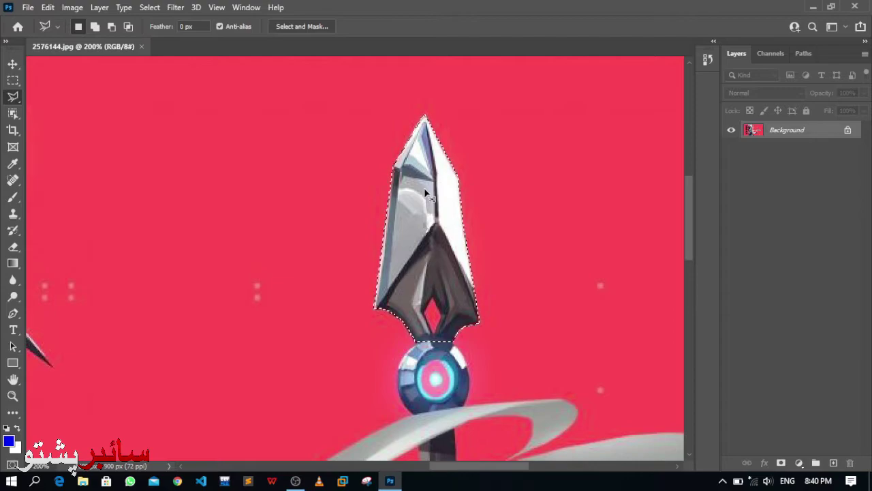
- Copy the selected blade to a new layer and move the copy up and to the right of the original dagger
key(ctrl+j)
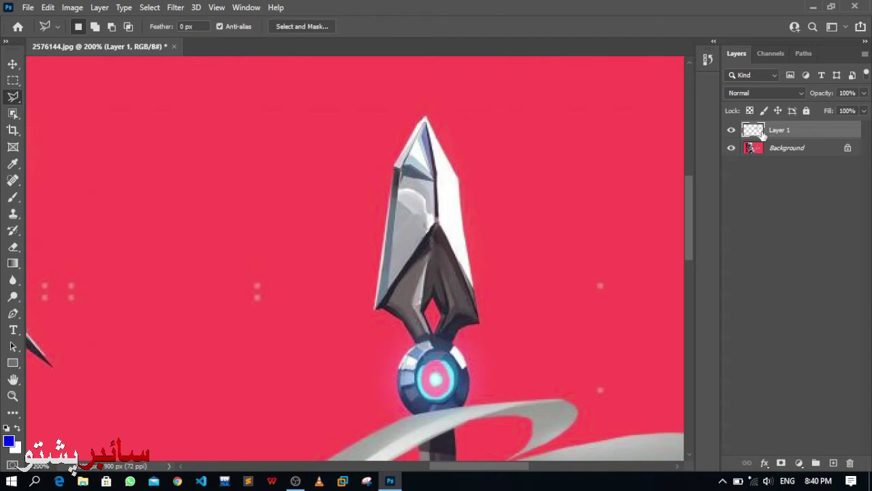
key(z)
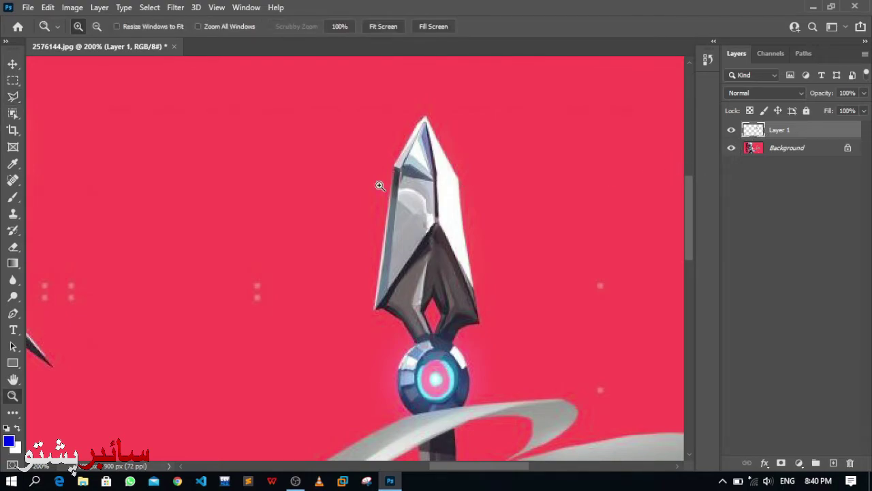
right_click(380, 186)
click(415, 193)
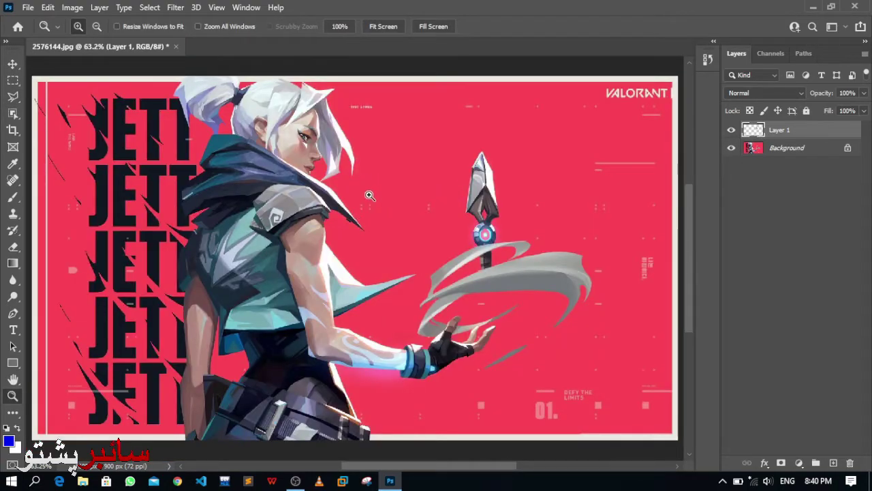
click(12, 63)
click(209, 148)
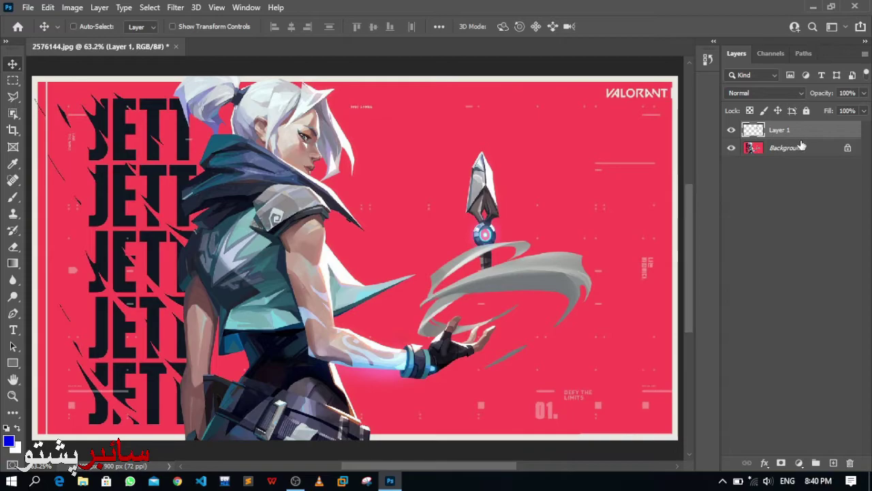
drag(482, 197, 564, 165)
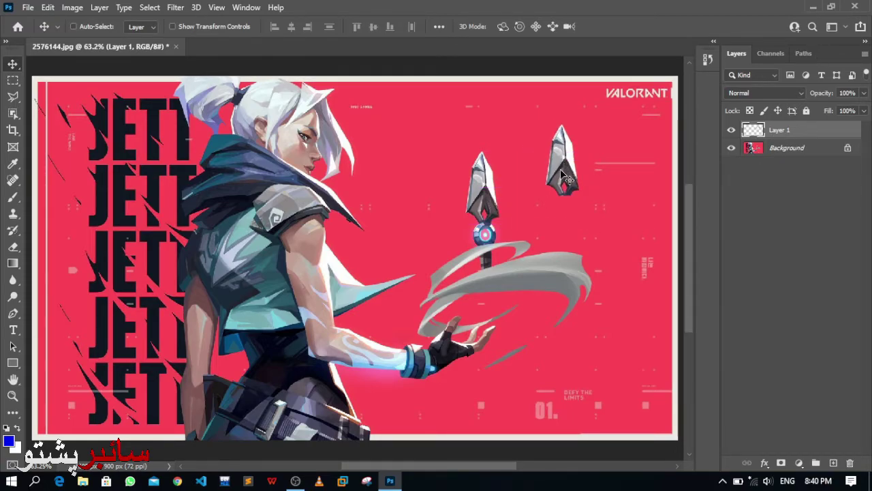
- Hide and show the copied blade's layer to compare, and delete that layer
click(731, 130)
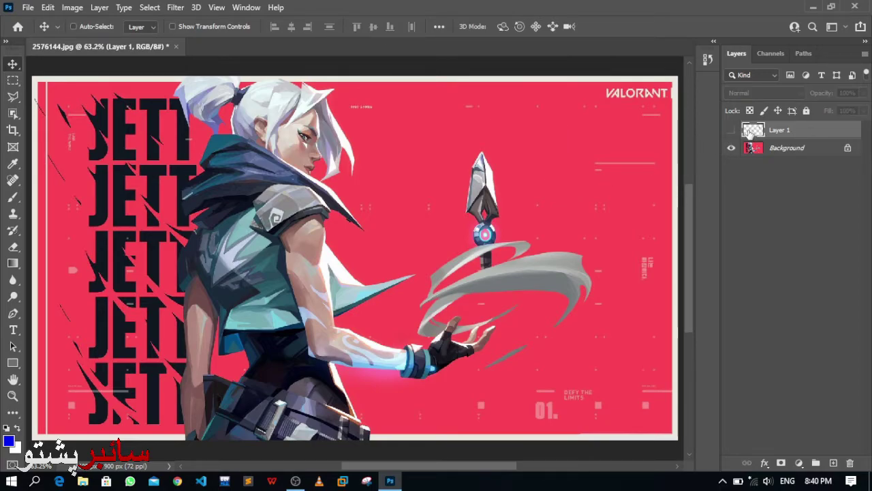
click(731, 131)
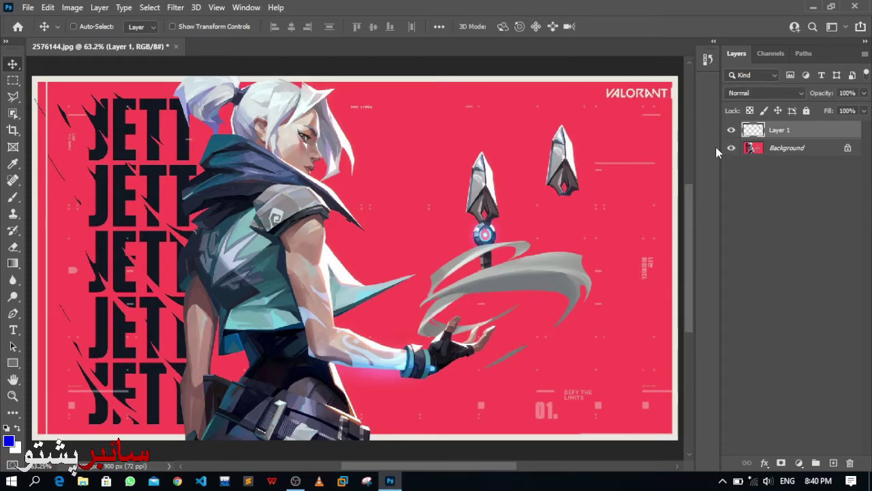
key(Delete)
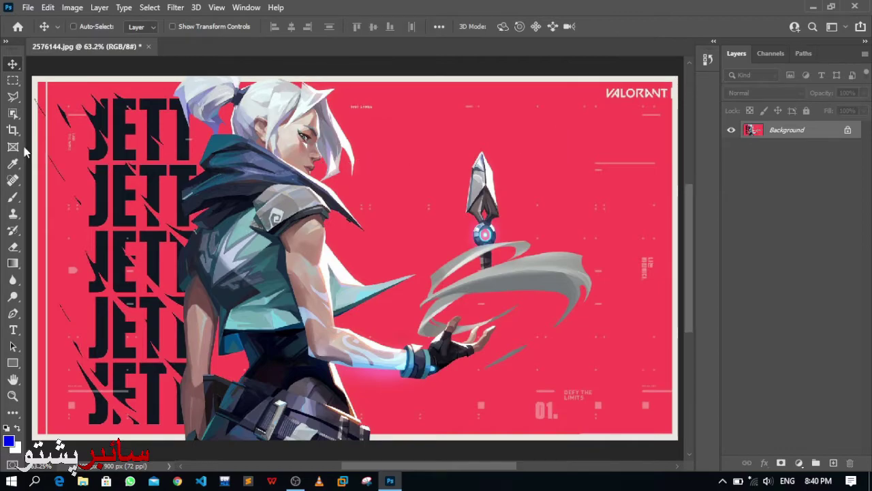
- Outline the dagger's blade together with its round joint using a closed Magnetic Lasso selection, and clear that selection
click(15, 100)
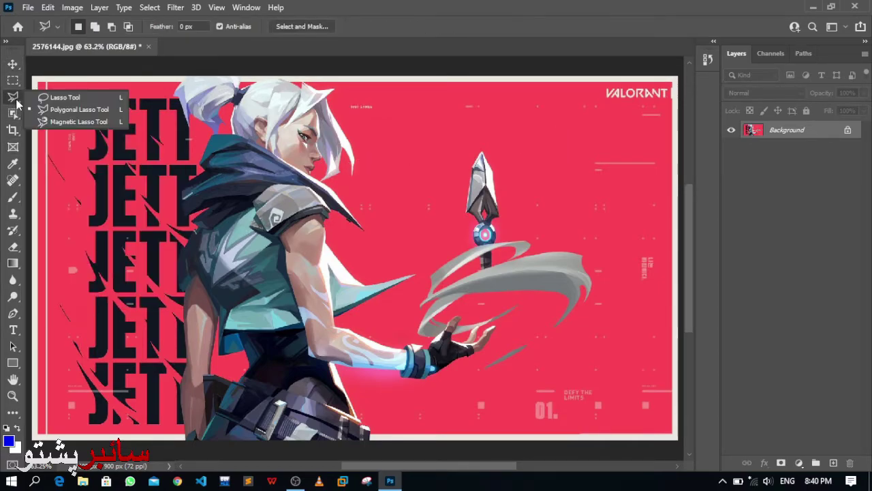
click(71, 111)
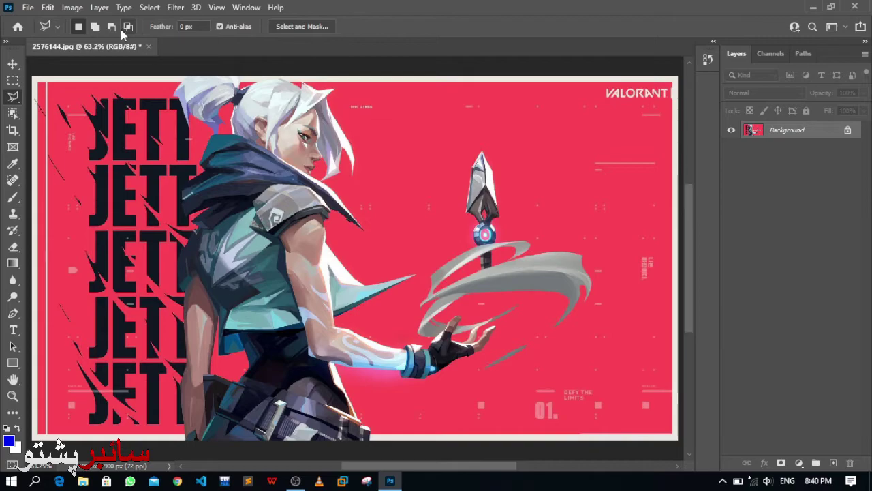
right_click(15, 99)
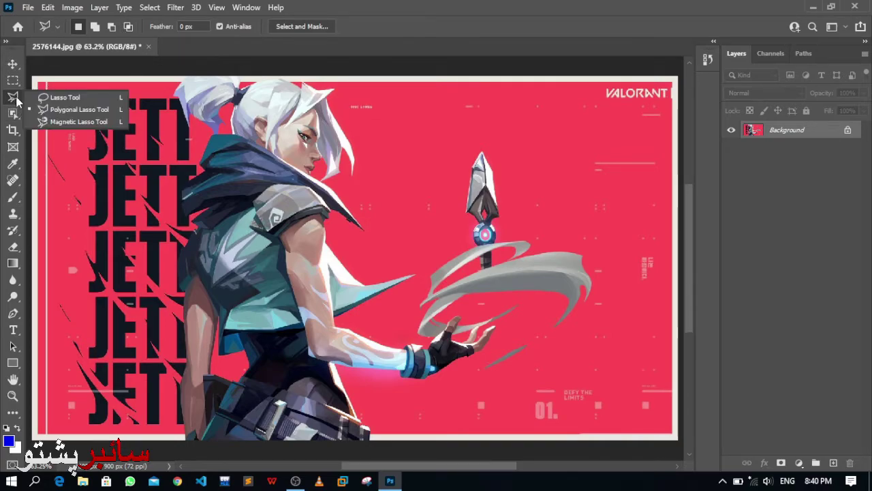
click(68, 122)
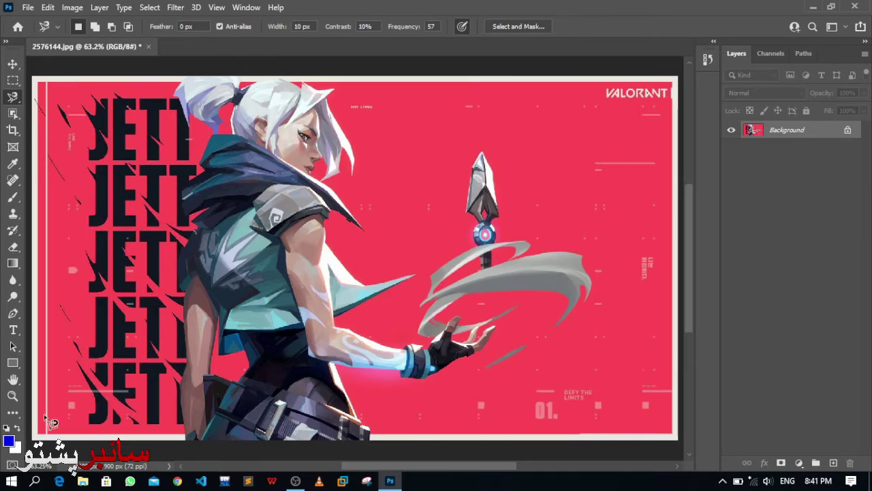
click(12, 395)
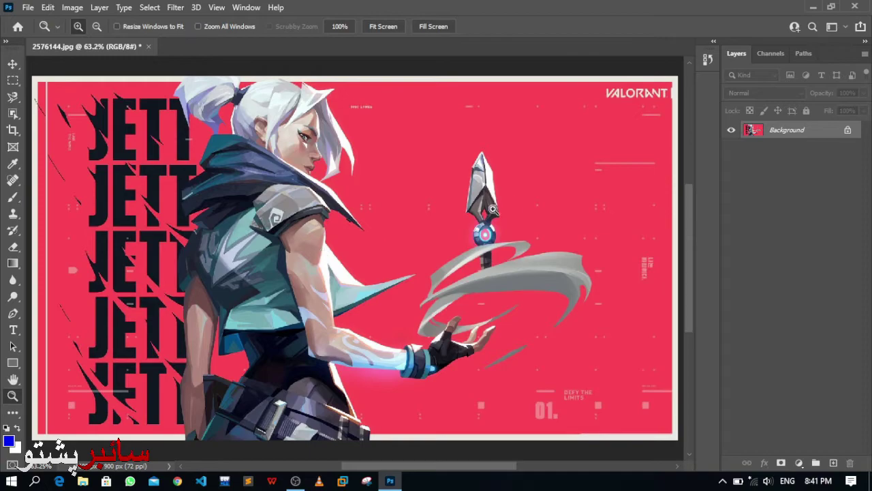
click(476, 178)
click(477, 178)
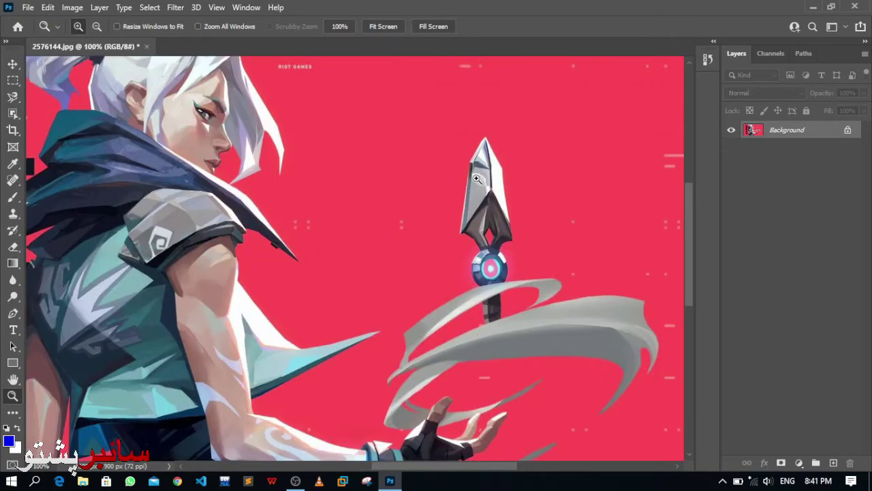
click(477, 178)
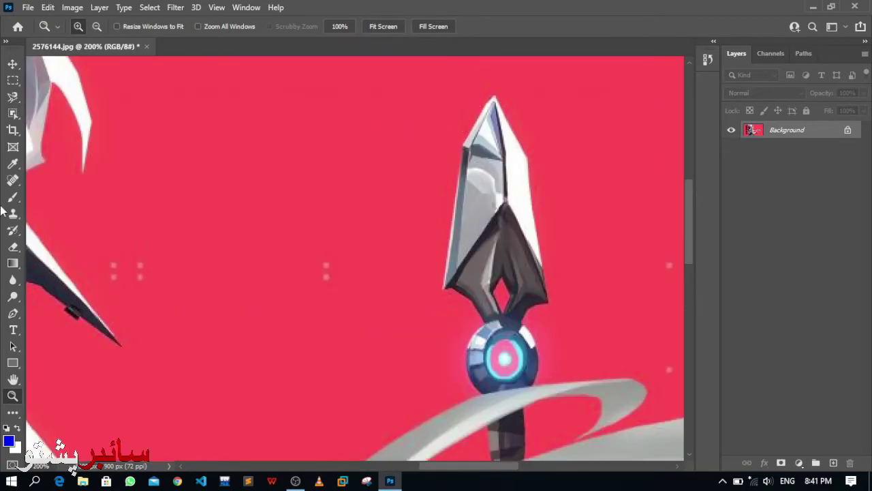
click(11, 98)
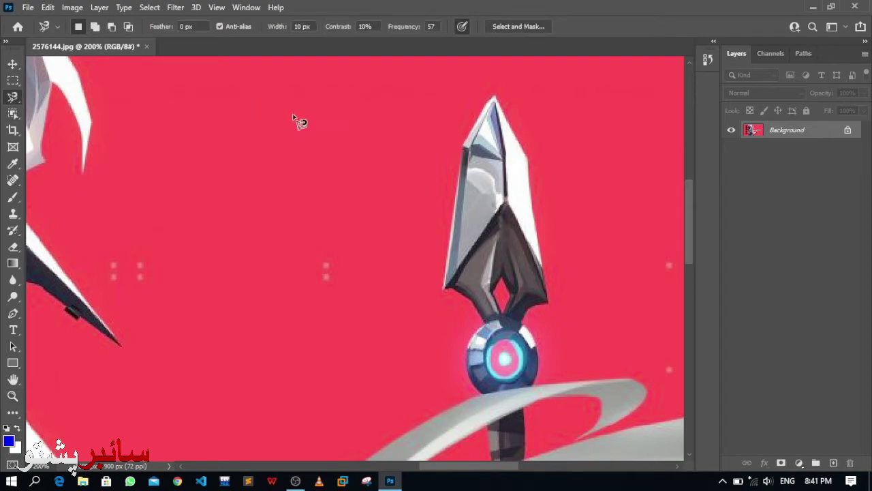
click(494, 98)
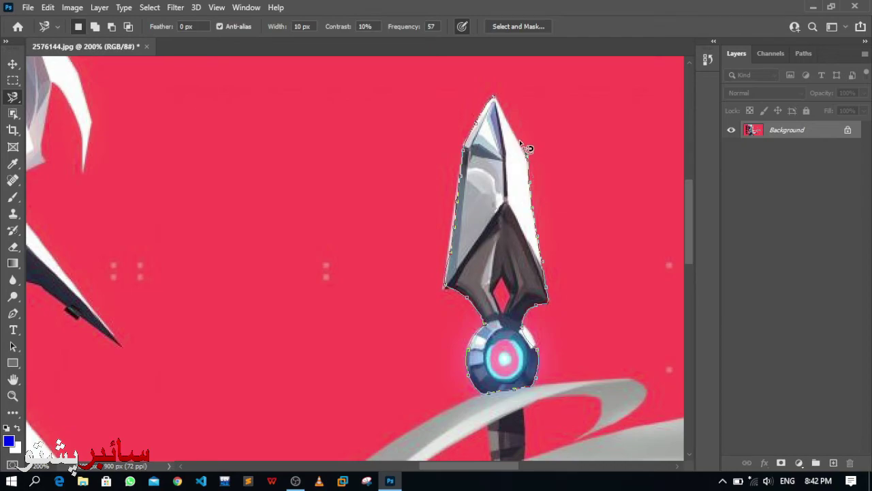
click(496, 98)
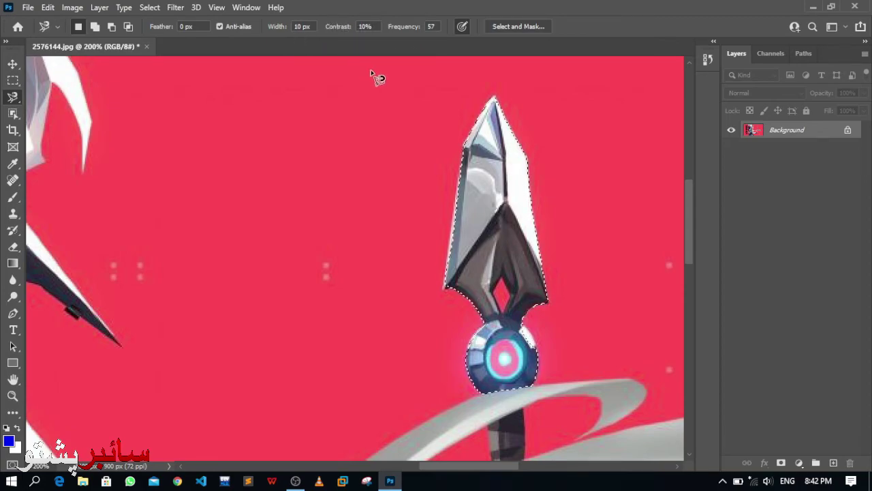
key(ctrl+d)
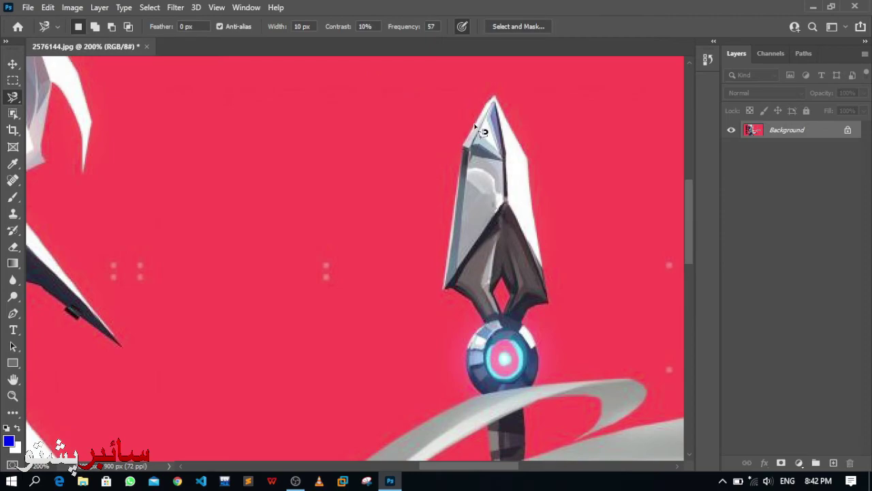
- Set the Magnetic Lasso width to 32 px and outline the light metal part of the blade above the dark base with a closed selection
key(z)
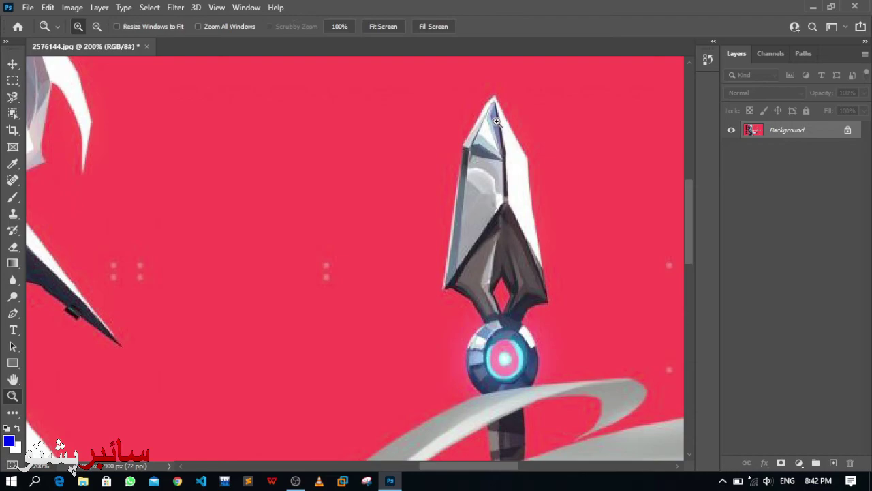
click(497, 117)
click(494, 117)
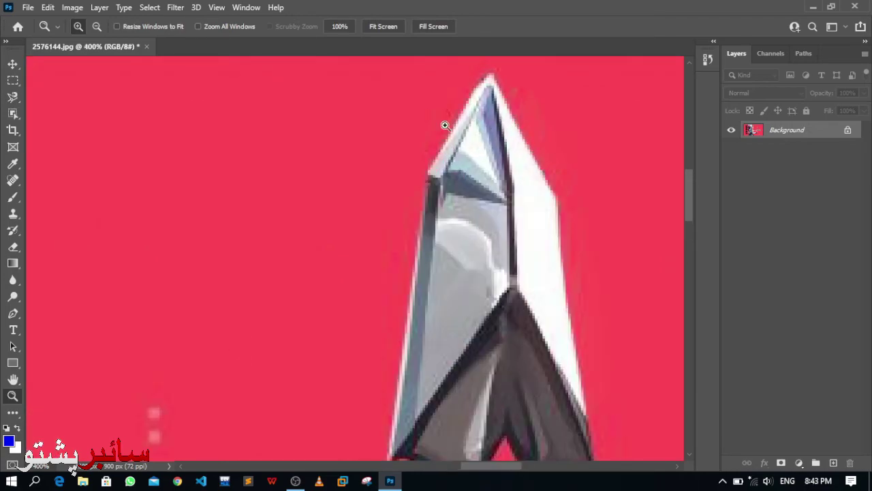
click(13, 98)
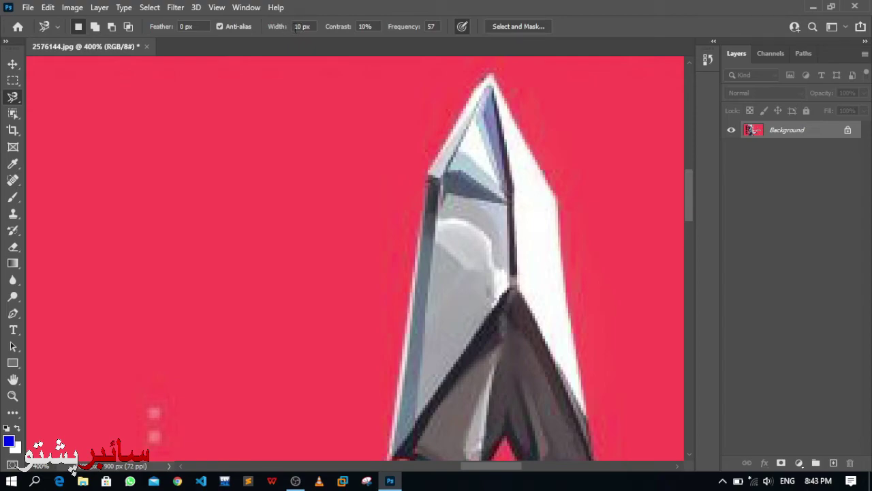
drag(278, 31, 291, 32)
click(486, 73)
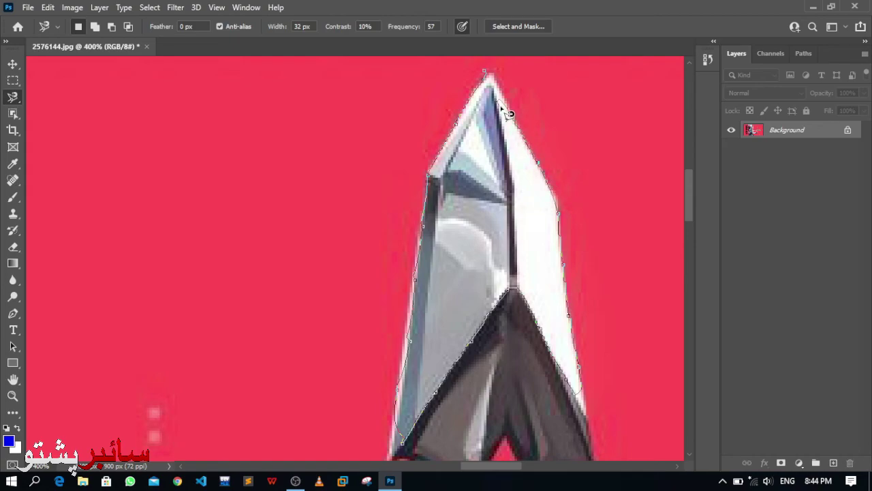
click(486, 72)
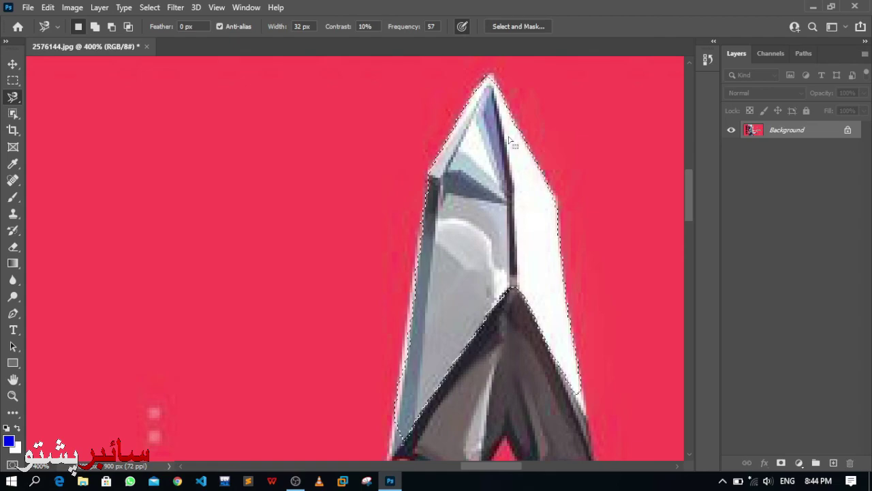
- Clear the blade selection and fit the whole image on screen
key(ctrl+d)
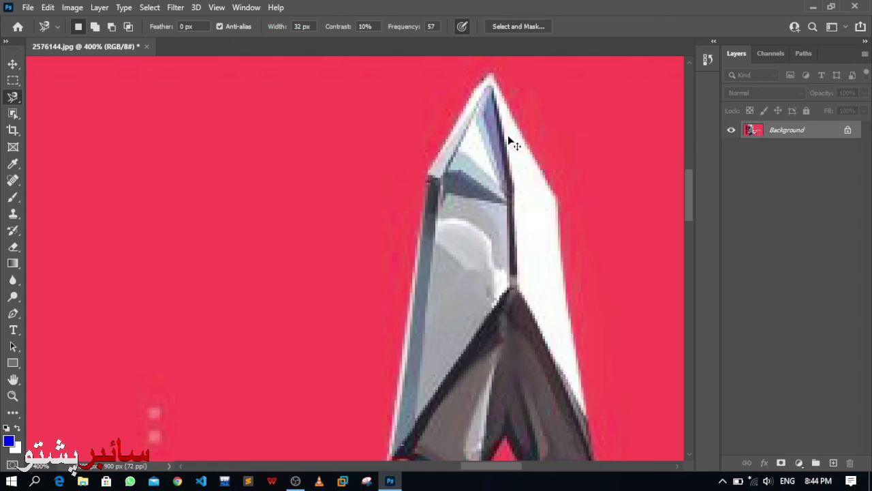
key(z)
right_click(459, 147)
click(460, 149)
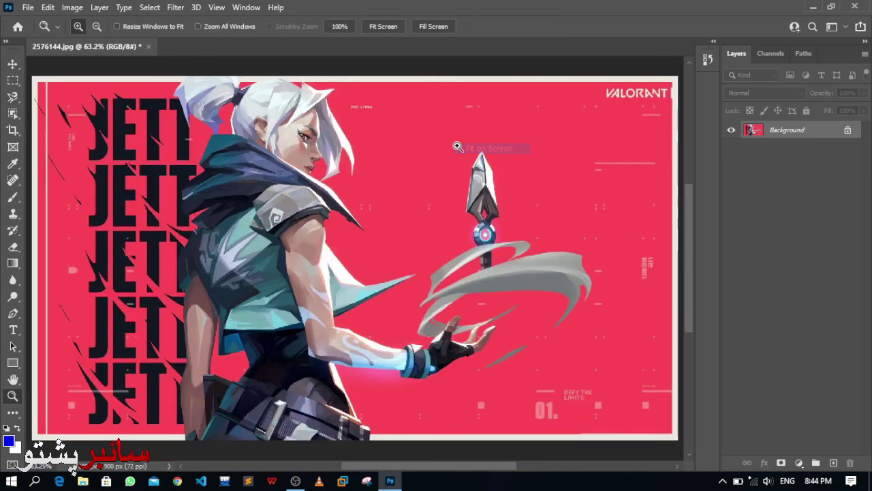